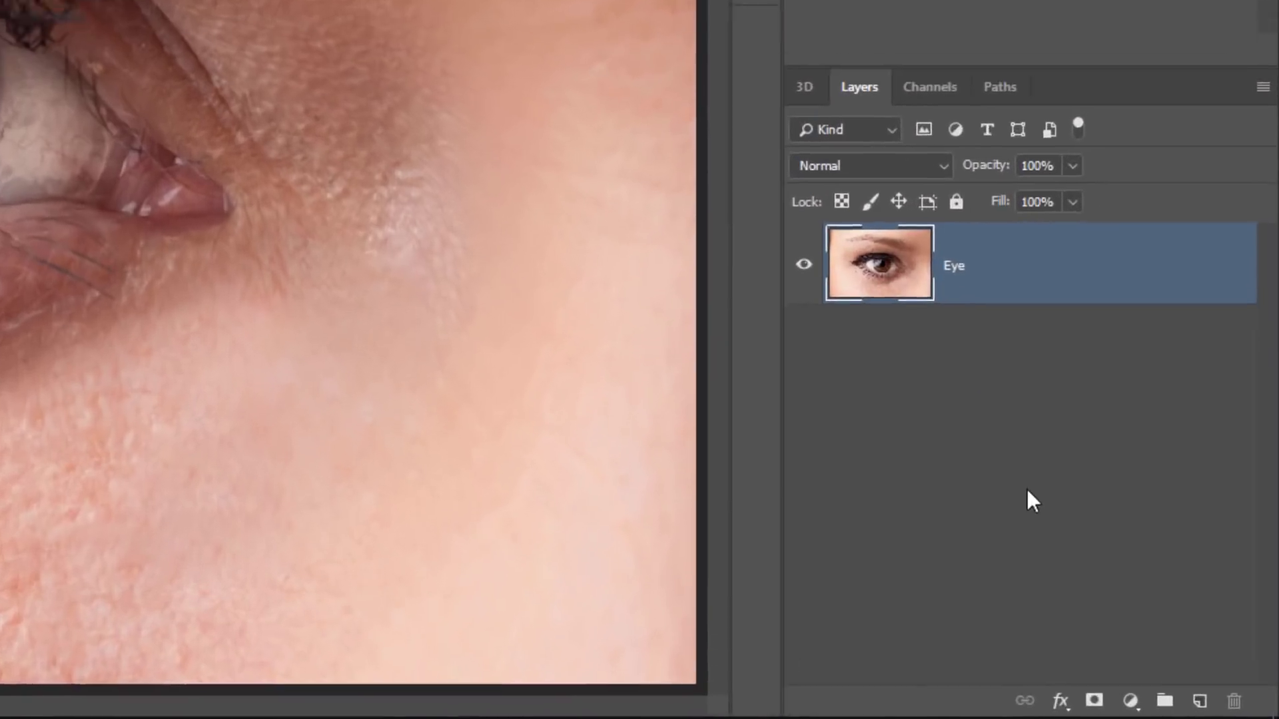
# Create Group 1 above the Eye layer with the New Group button.
pyautogui.click(1161, 701)
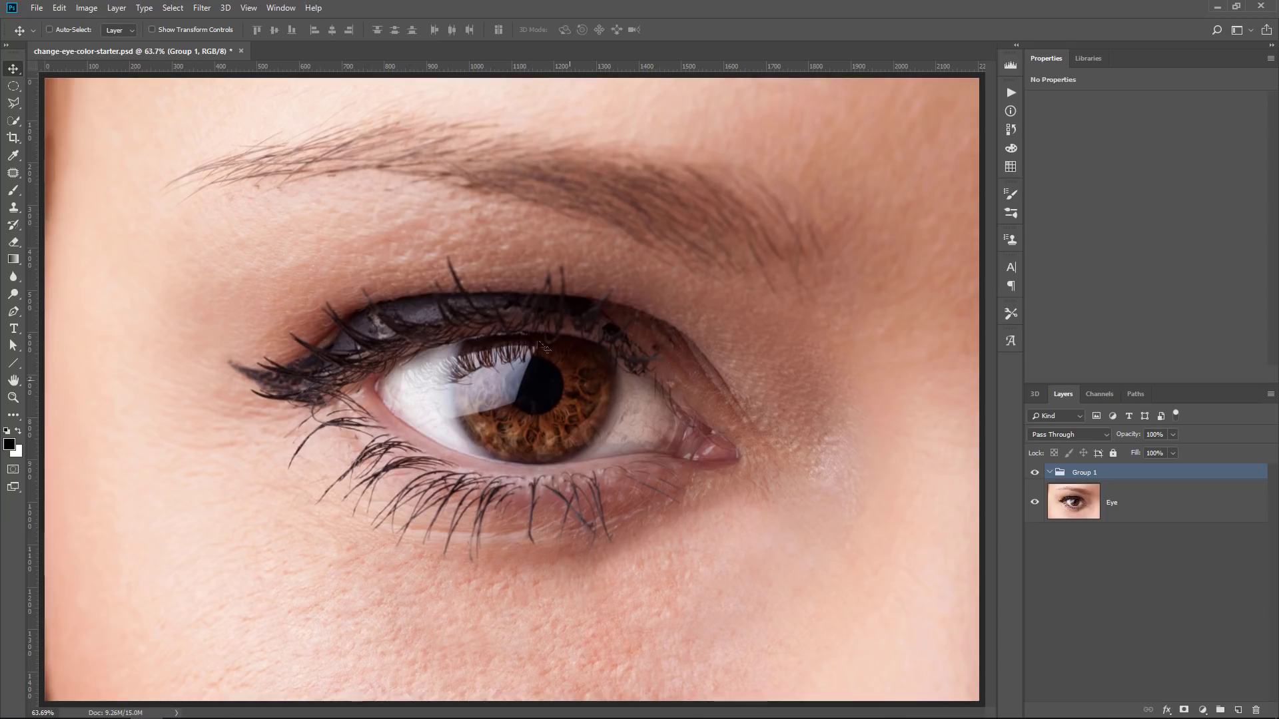
# Draw a circular elliptical selection and position it over the iris.
pyautogui.click(15, 86)
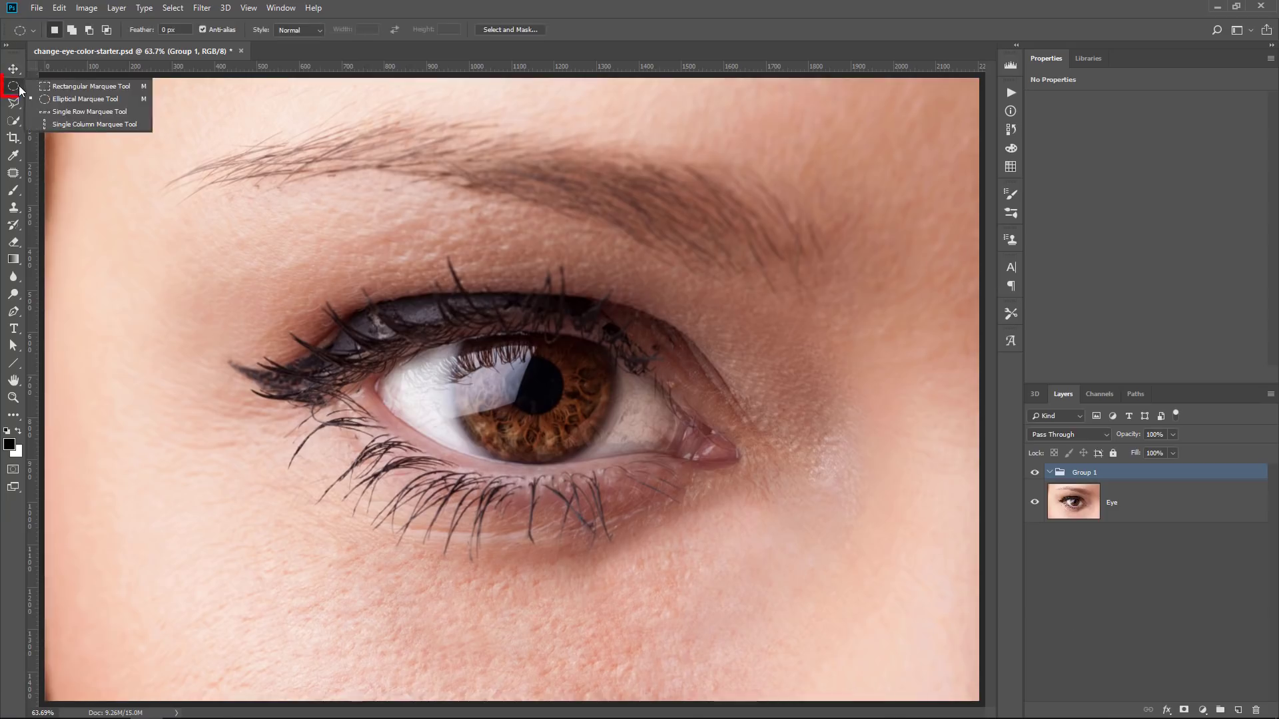
pyautogui.click(57, 100)
pyautogui.moveTo(458, 342)
pyautogui.mouseDown()
pyautogui.moveTo(585, 430)
pyautogui.moveTo(639, 493)
pyautogui.moveTo(645, 465)
pyautogui.mouseUp()
pyautogui.press('space')
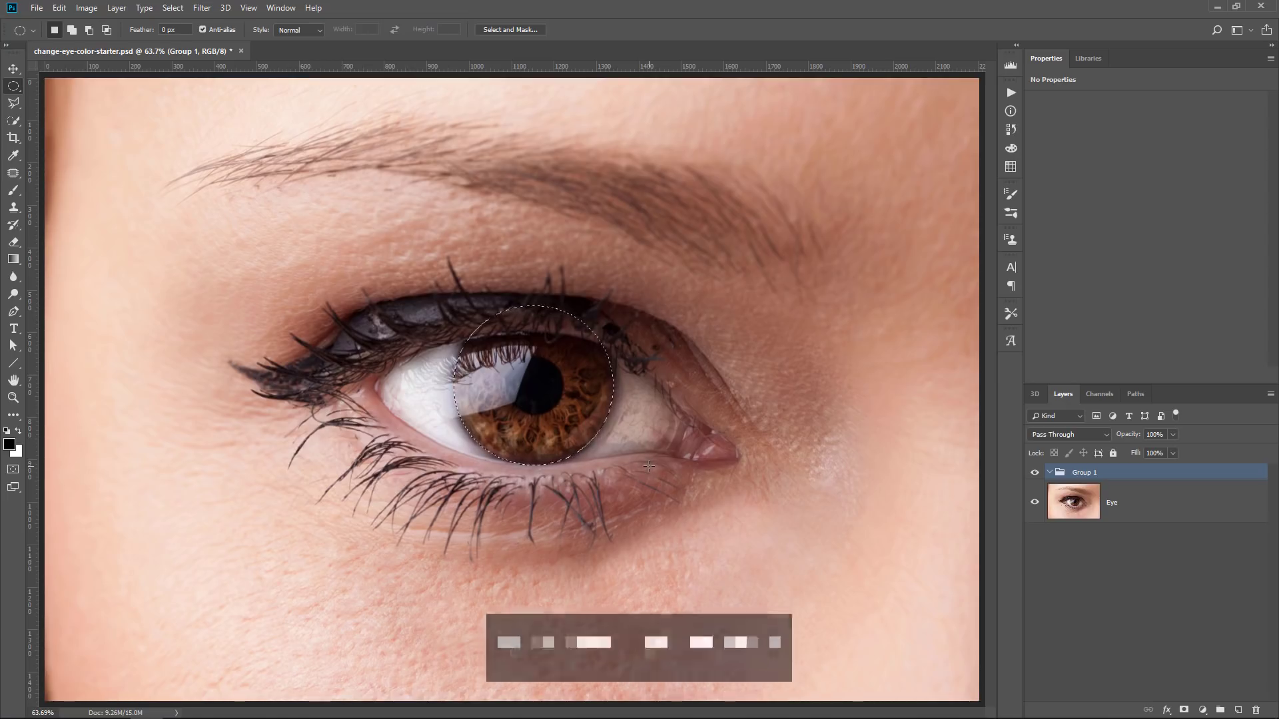
# Intersect the circle with a second selection to trim it along the upper eyelid.
pyautogui.hotkey('alt', 'shift')
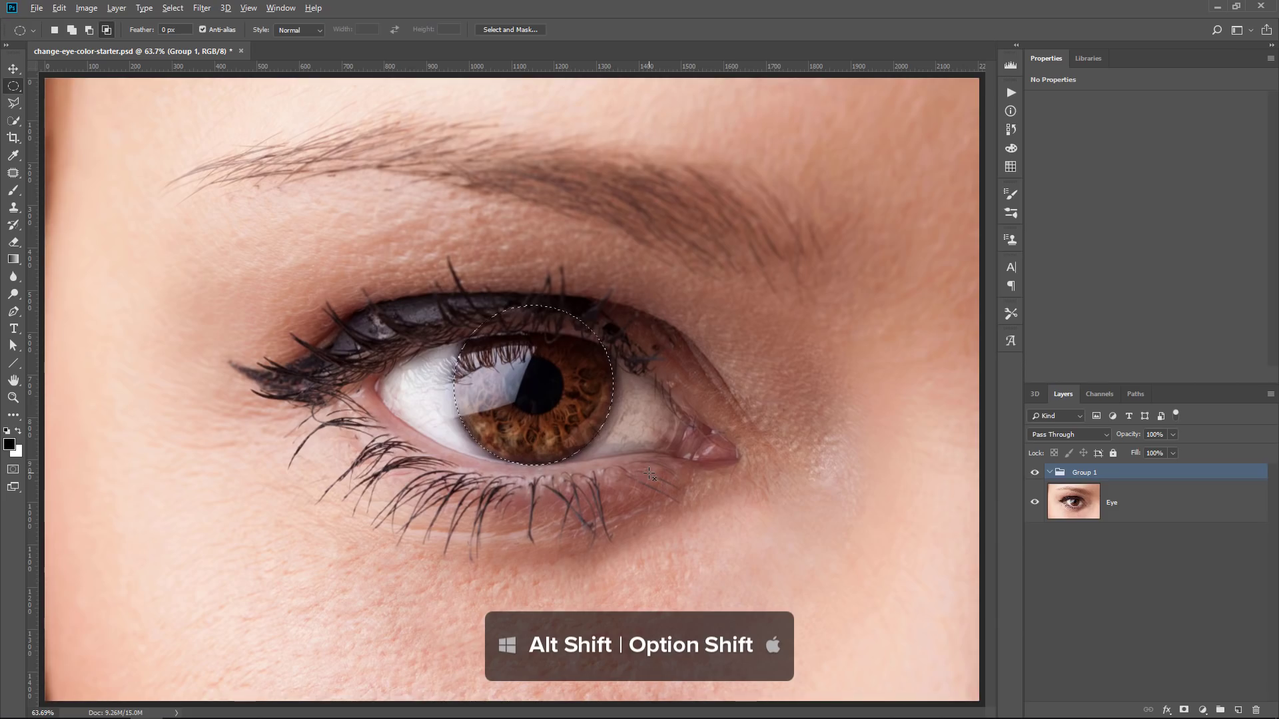
pyautogui.moveTo(649, 466); pyautogui.dragTo(392, 337)
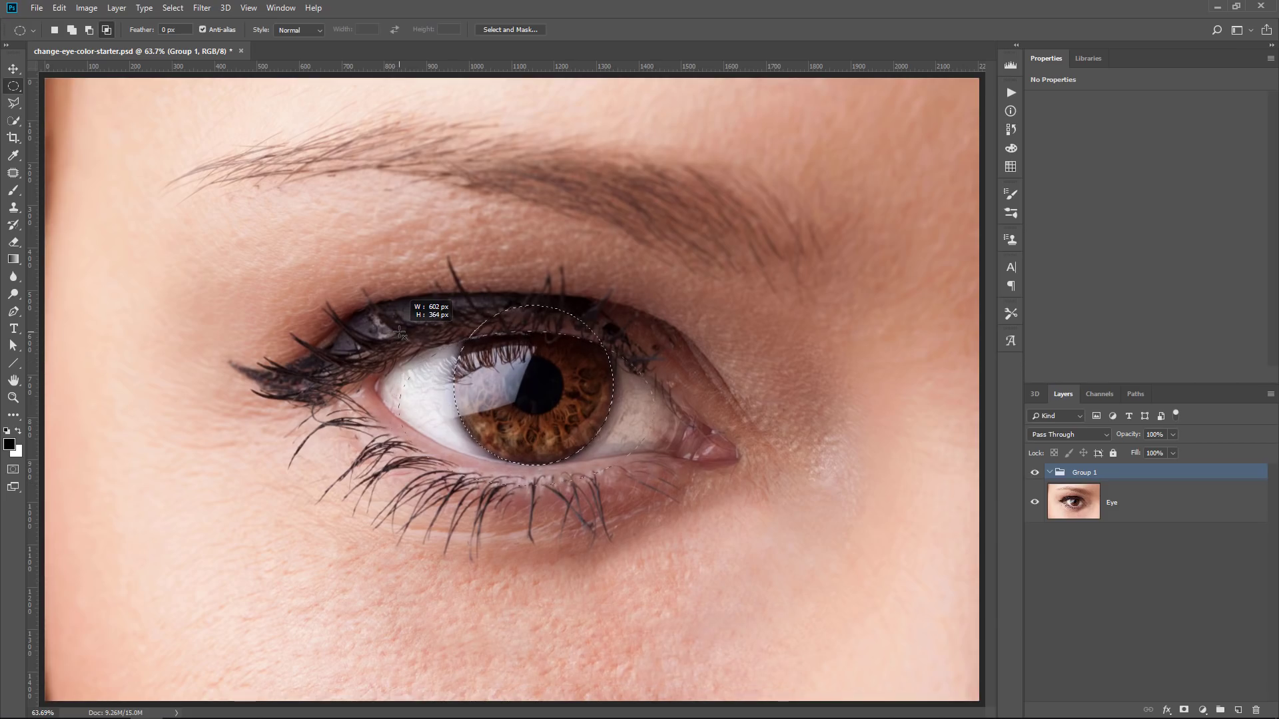
pyautogui.moveTo(397, 333); pyautogui.dragTo(402, 338)
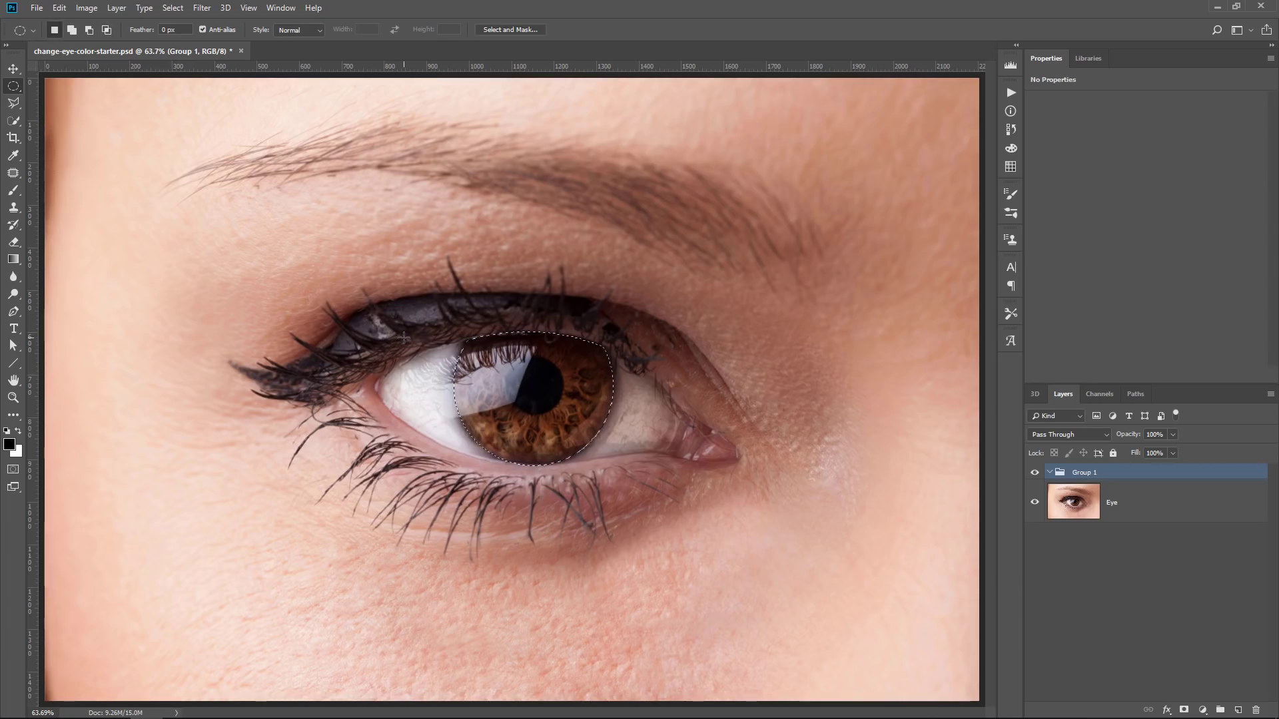
# Turn the iris selection into a Group 1 mask and feather it about 5 px.
pyautogui.click(1184, 710)
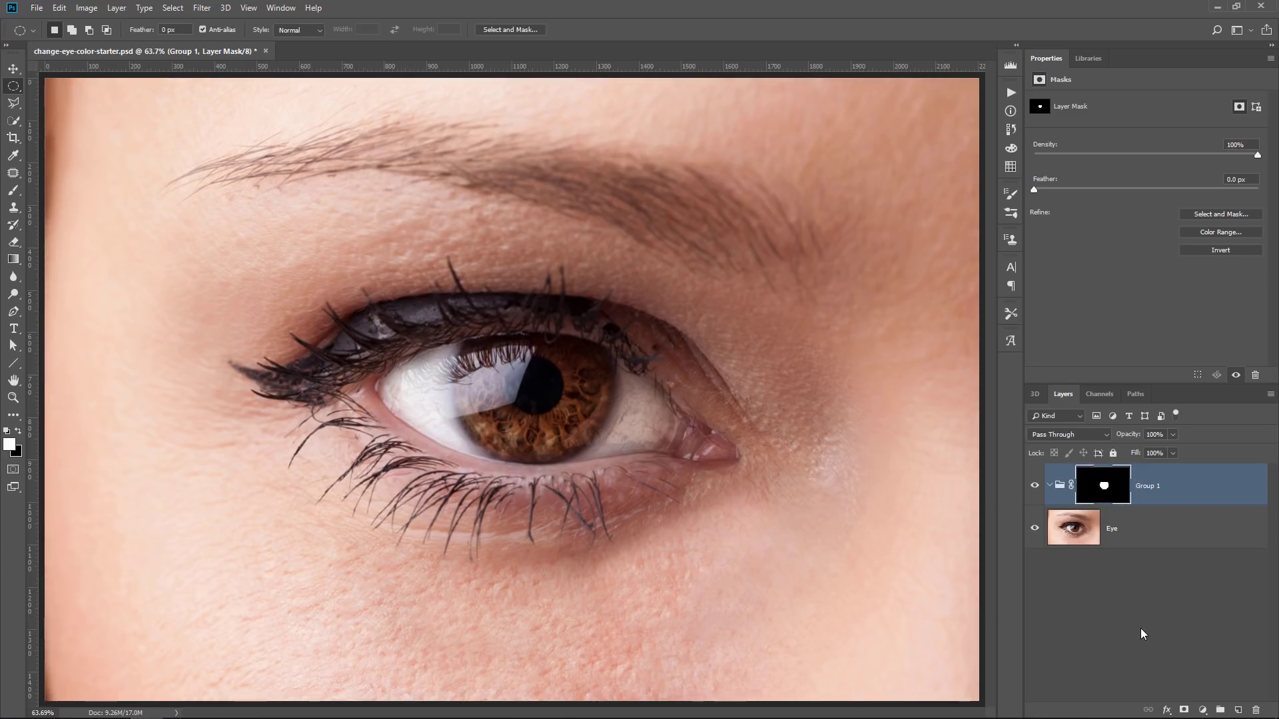
pyautogui.press('alt')
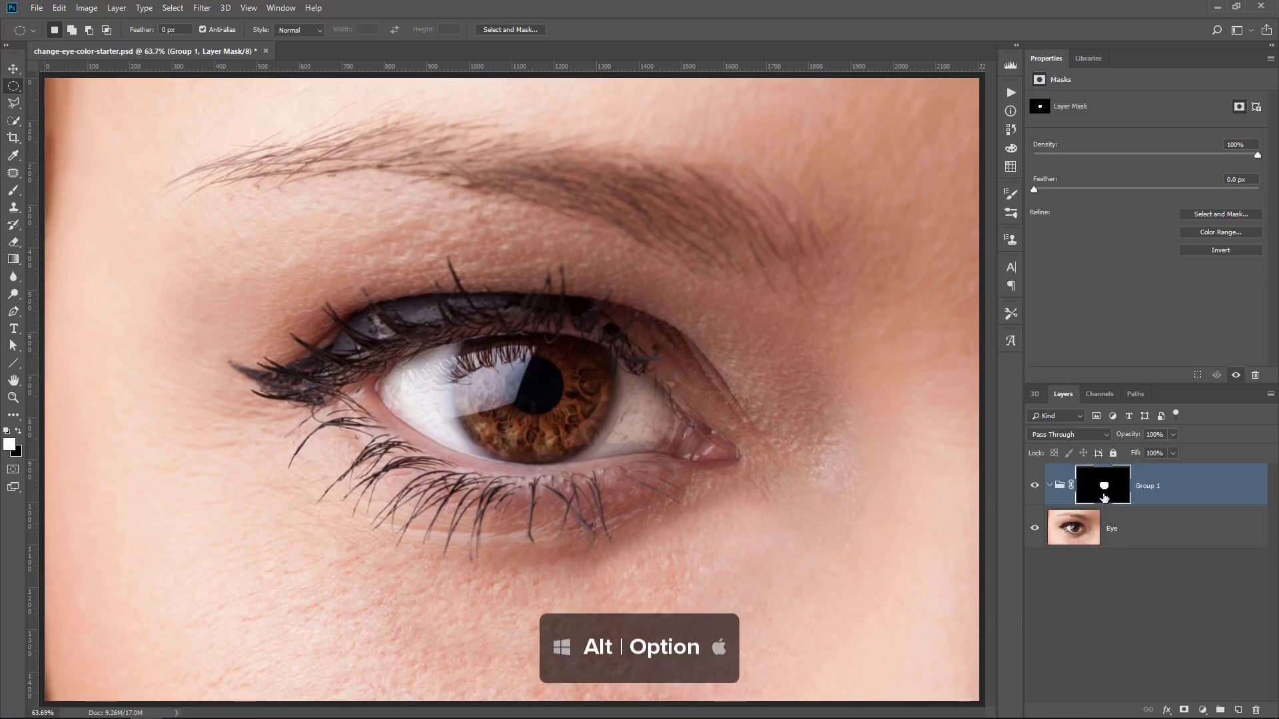
pyautogui.keyDown('alt'); pyautogui.click(1104, 490); pyautogui.keyUp('alt')
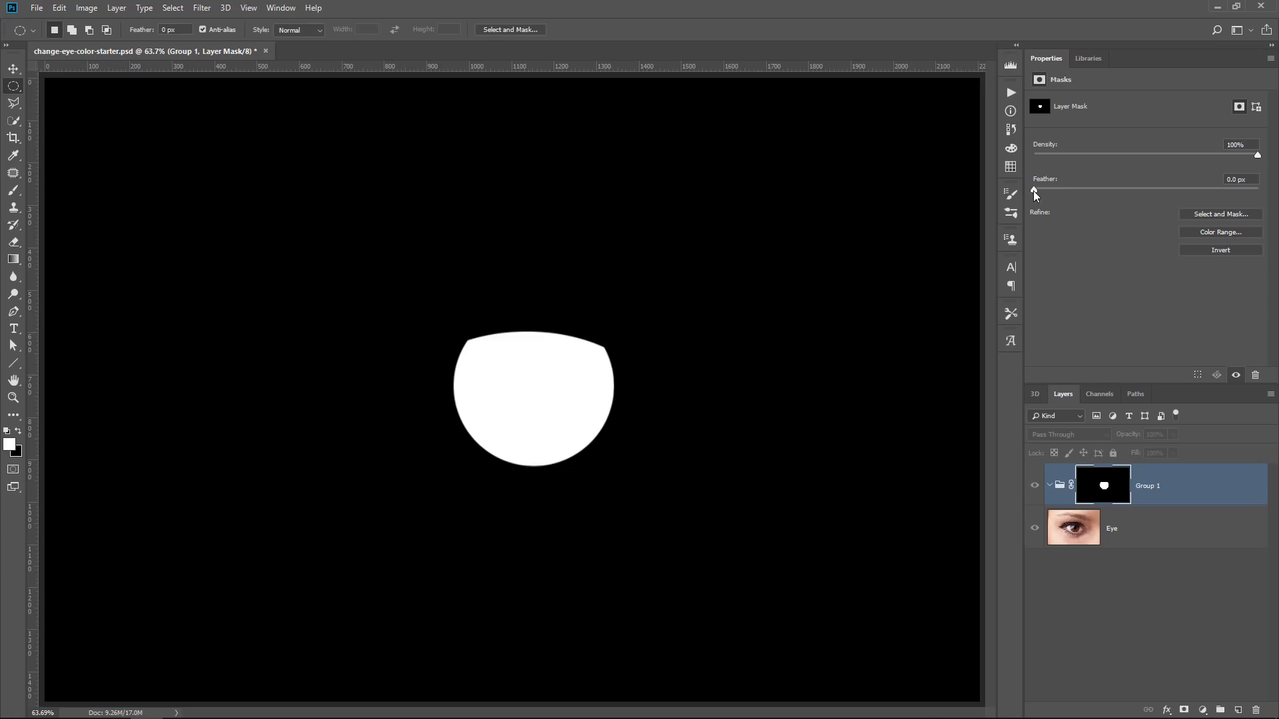
pyautogui.moveTo(1034, 192); pyautogui.dragTo(1096, 192)
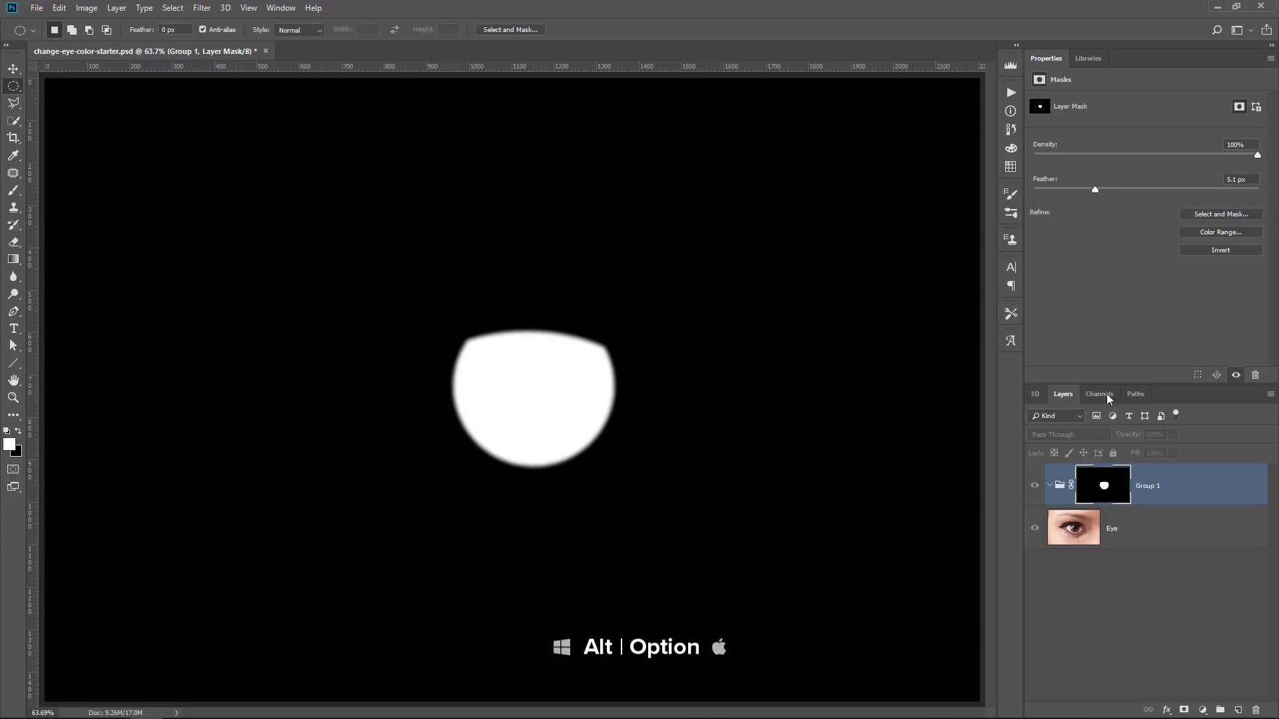
pyautogui.keyDown('alt'); pyautogui.click(1105, 490); pyautogui.keyUp('alt')
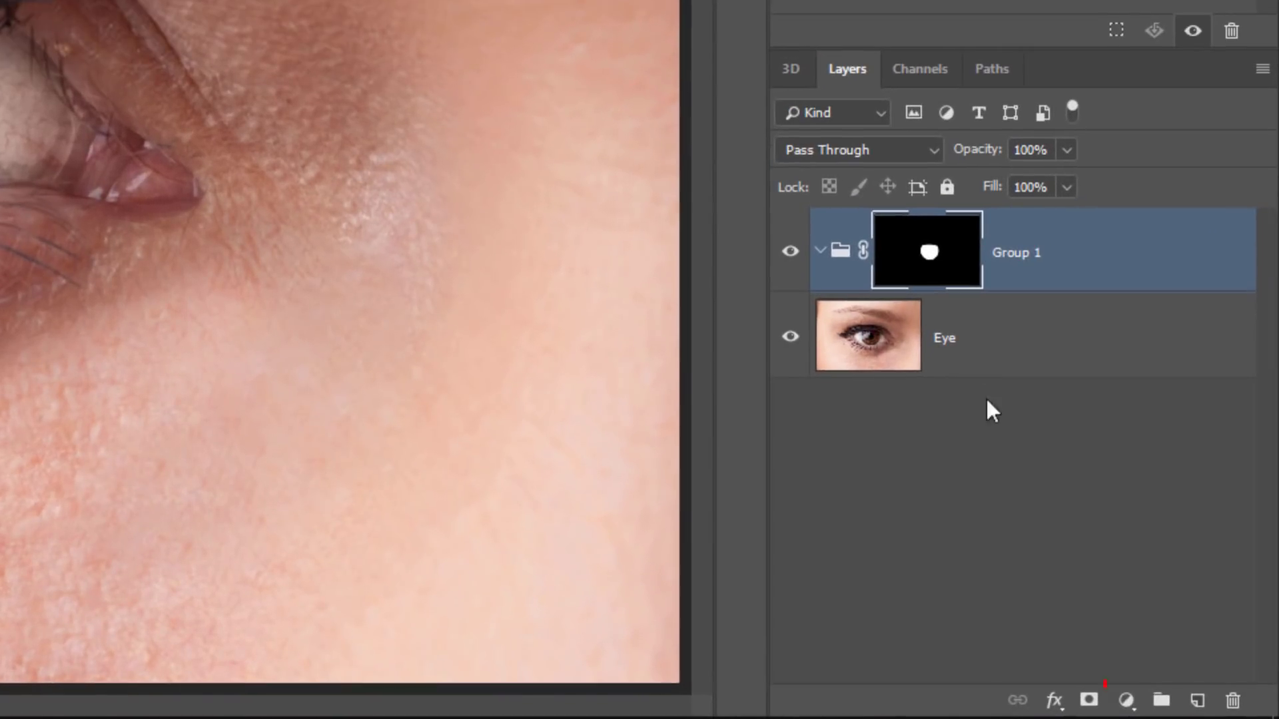
# Add a Hue/Saturation layer in the group with Hue +180 and Saturation -65.
pyautogui.click(1121, 699)
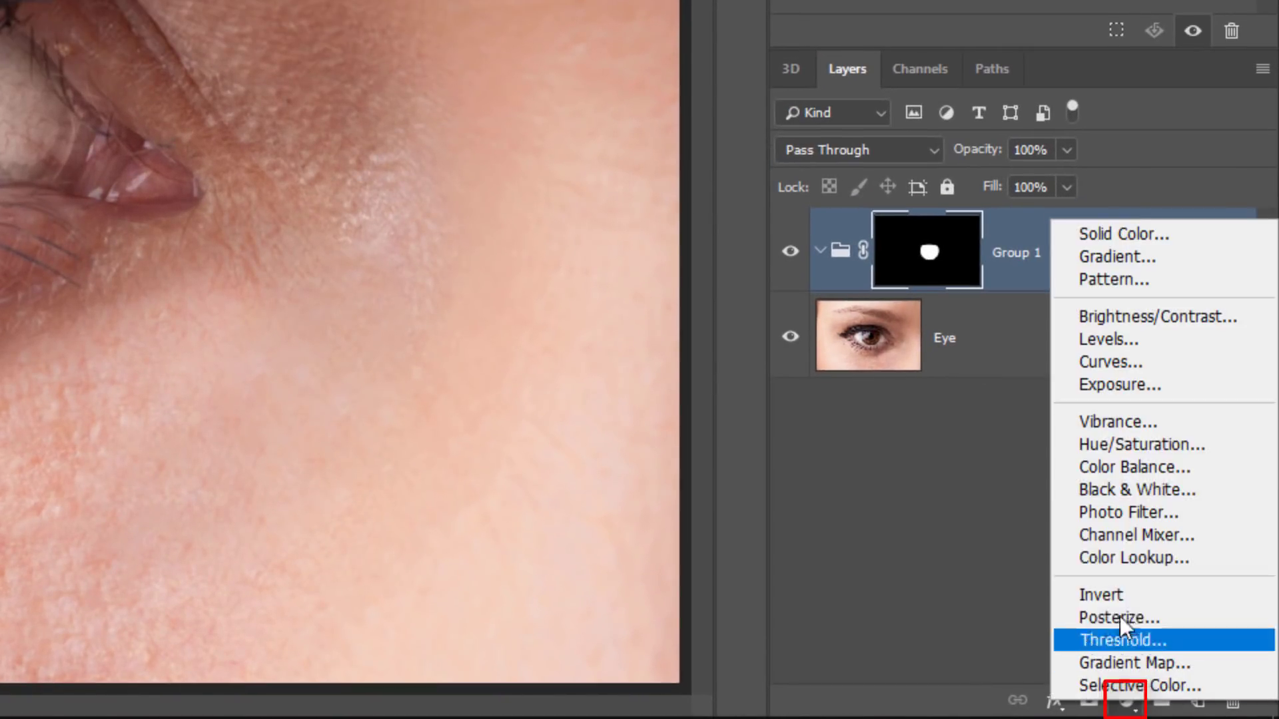
pyautogui.click(1134, 451)
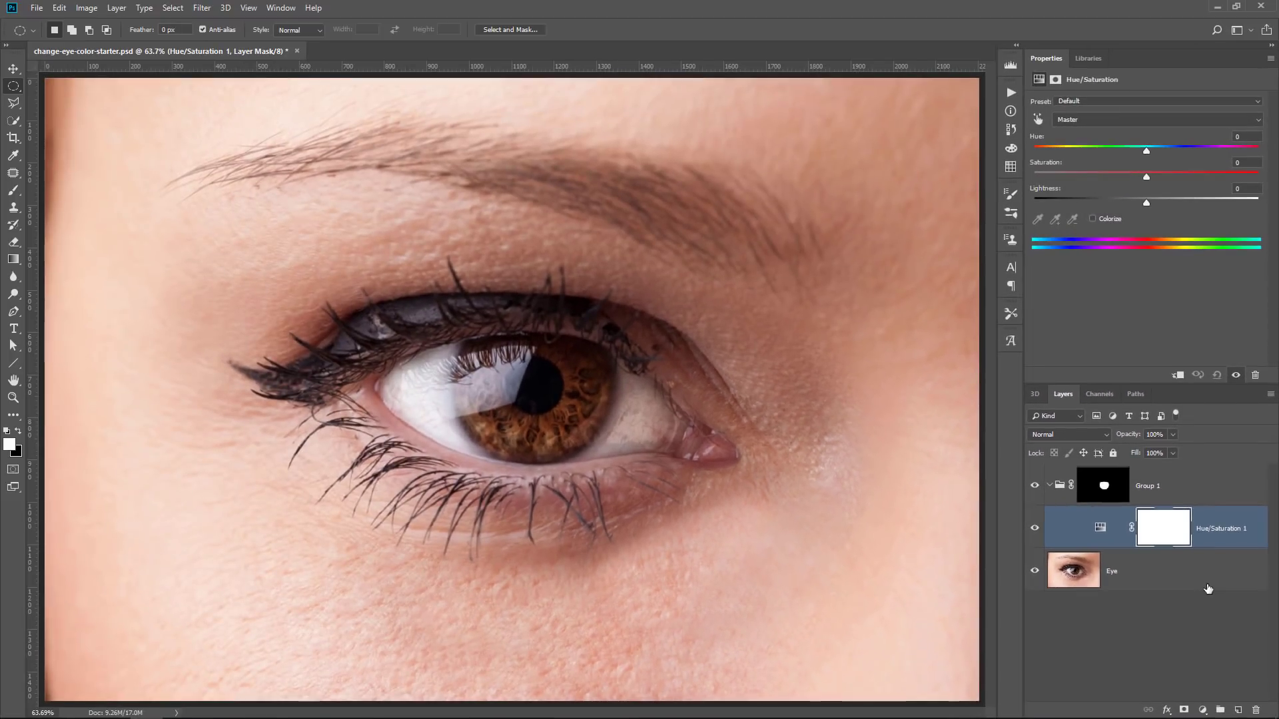
pyautogui.moveTo(1147, 150)
pyautogui.mouseDown()
pyautogui.moveTo(1048, 153)
pyautogui.moveTo(1271, 152)
pyautogui.mouseUp()
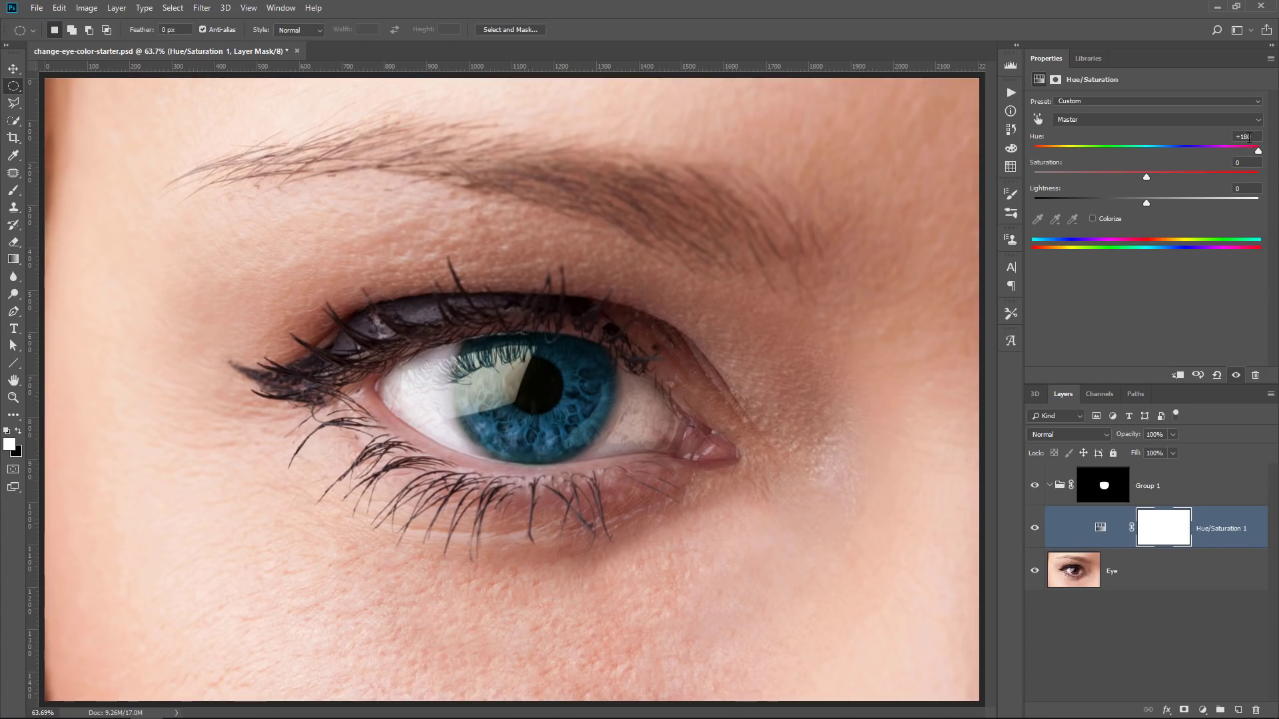
pyautogui.moveTo(1146, 177); pyautogui.dragTo(1074, 177)
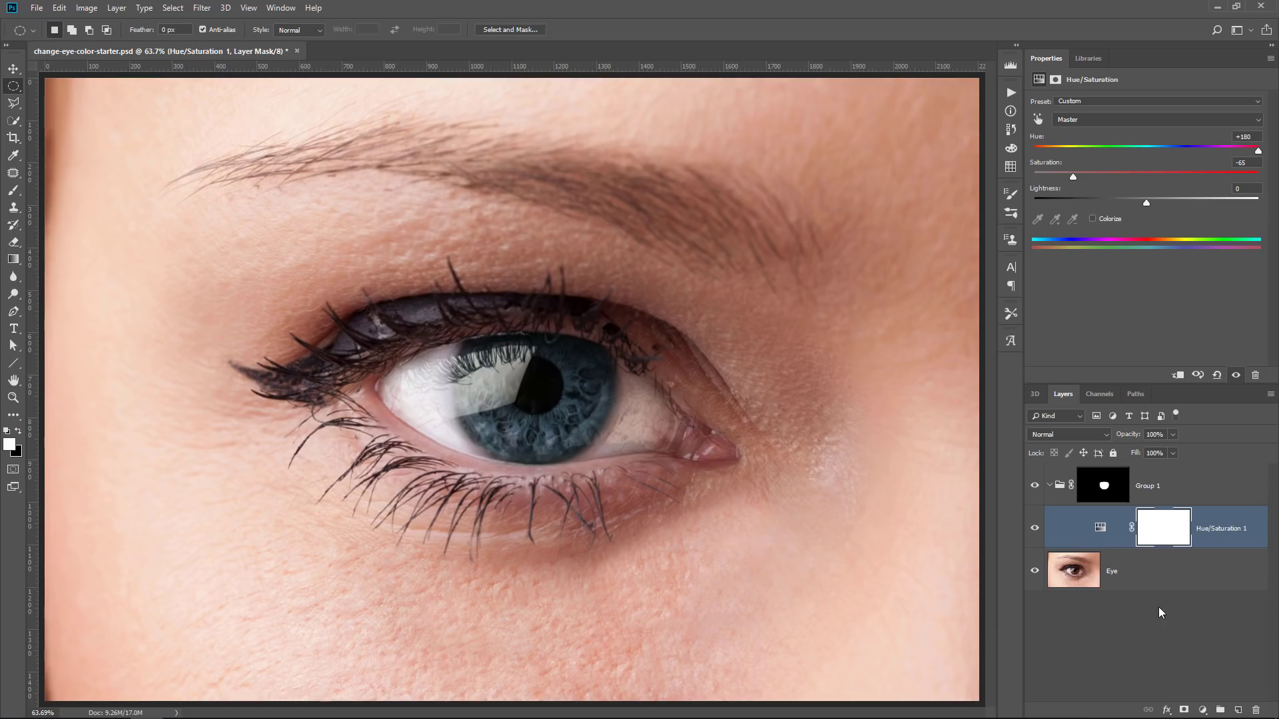
# Add a Levels layer with input levels 10, 1.64 and 230.
pyautogui.click(1198, 709)
pyautogui.click(1206, 535)
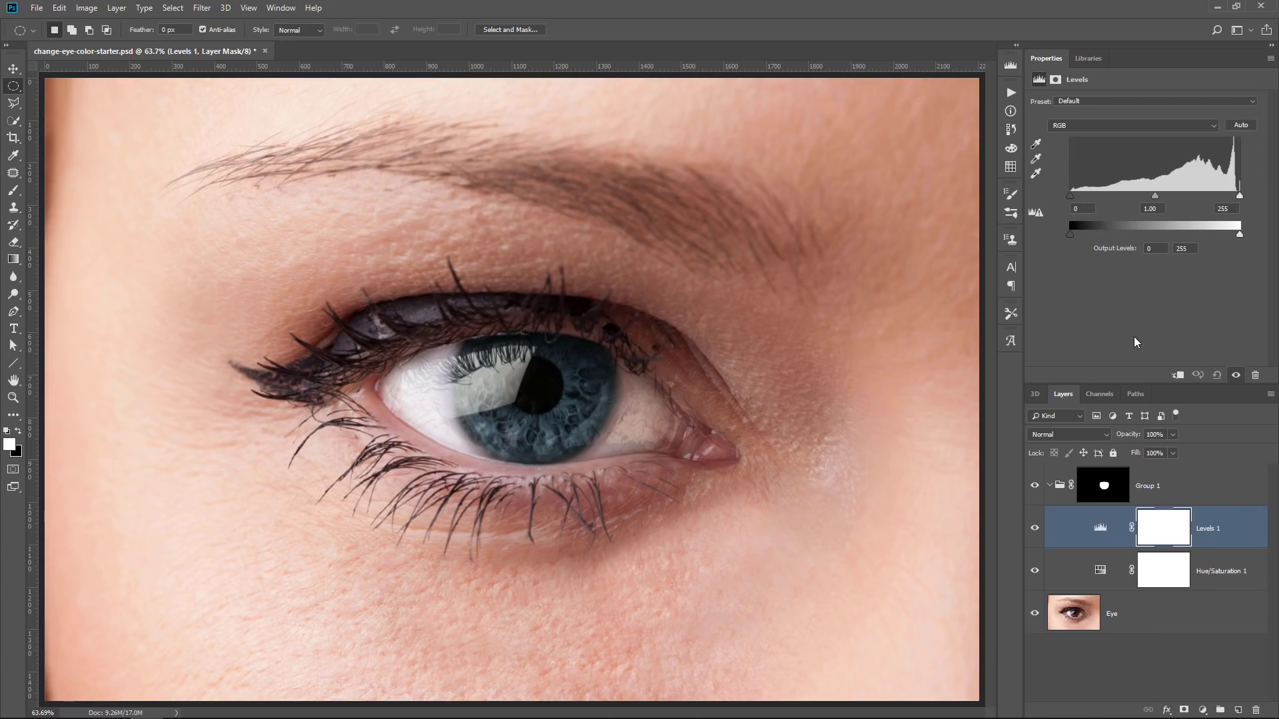
pyautogui.moveTo(1073, 196); pyautogui.dragTo(1077, 196)
pyautogui.moveTo(1155, 194); pyautogui.dragTo(1130, 197)
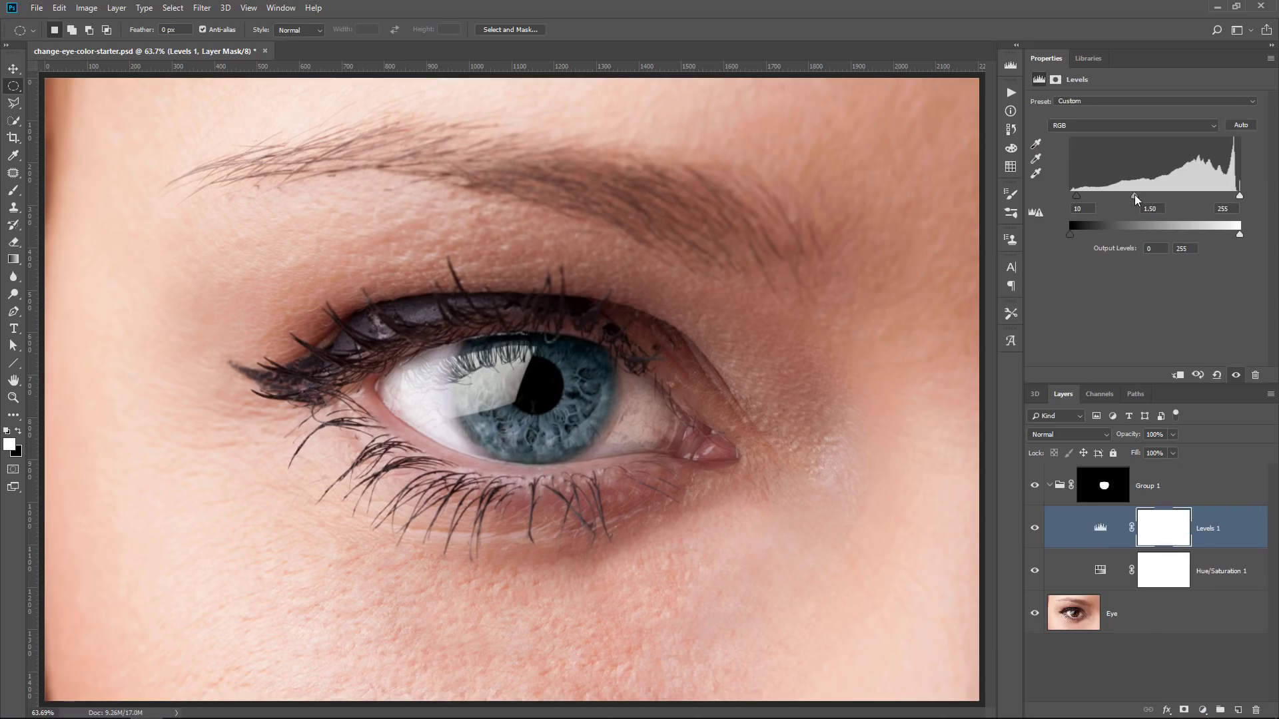
pyautogui.moveTo(1239, 195); pyautogui.dragTo(1222, 195)
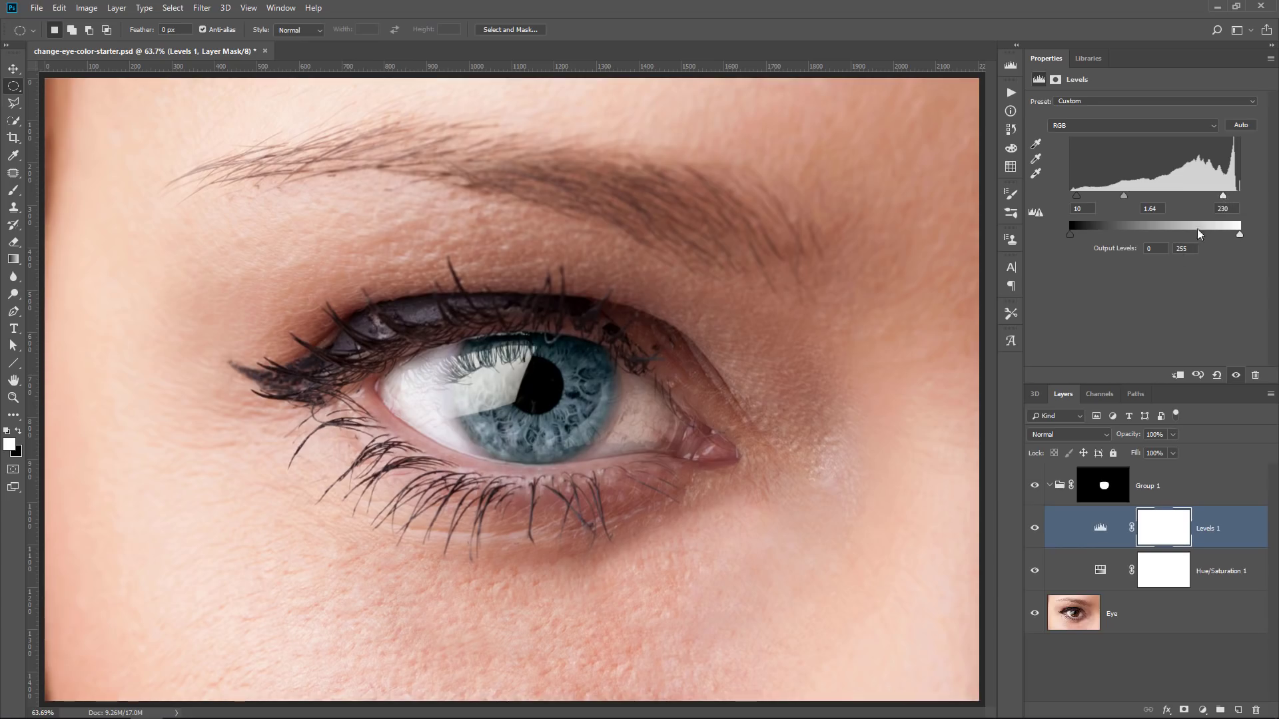
# Add Hue/Saturation 2 with Hue -160 and Saturation +70, then invert its mask.
pyautogui.click(1203, 710)
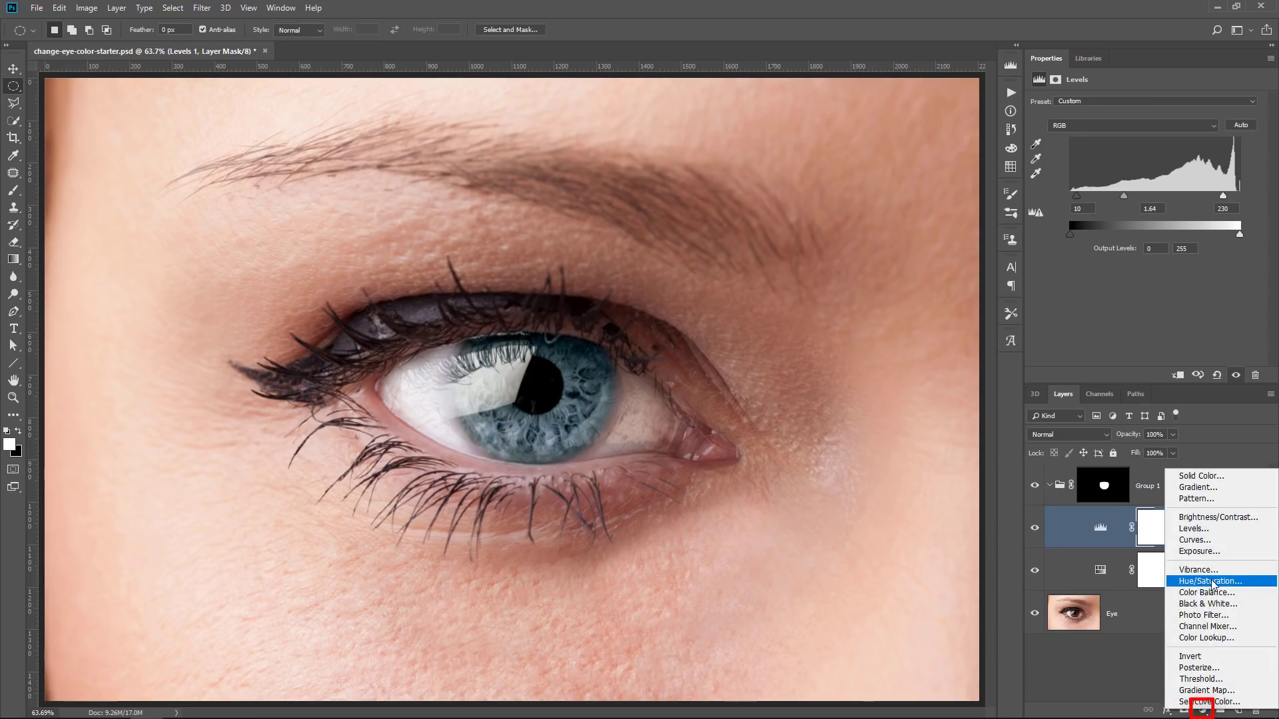
pyautogui.click(1213, 585)
pyautogui.moveTo(1146, 151); pyautogui.dragTo(1044, 152)
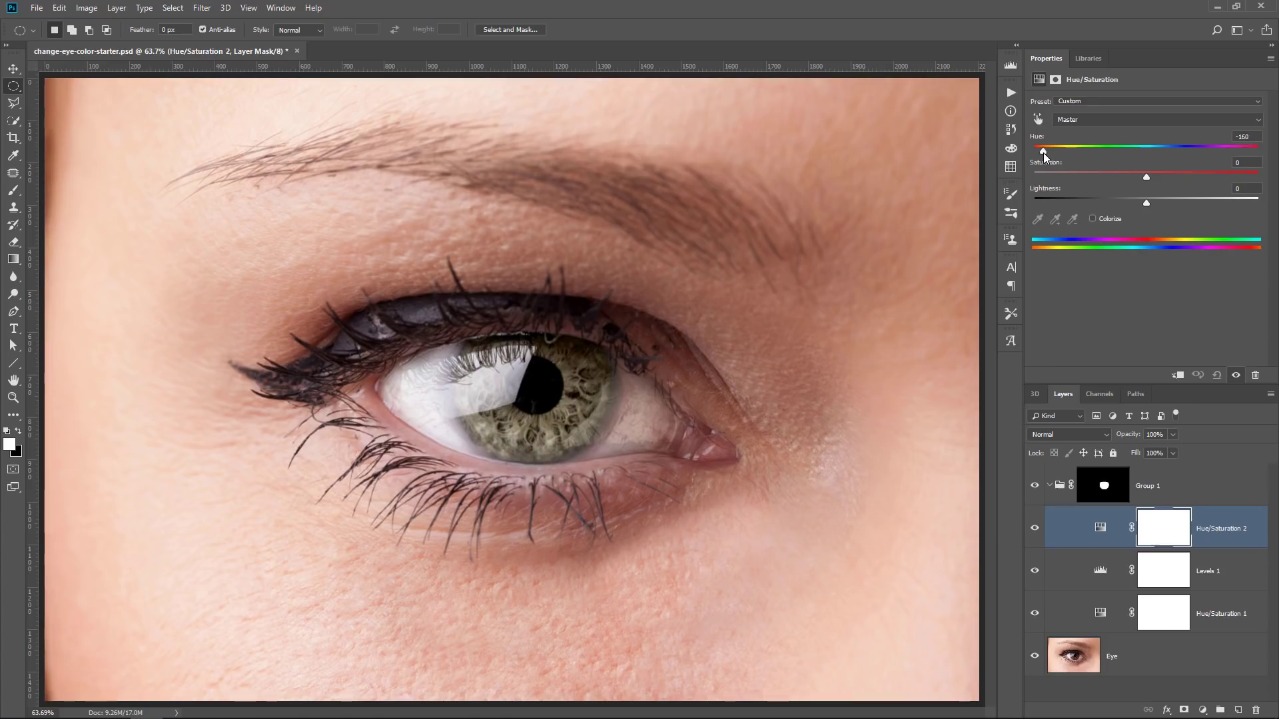
pyautogui.moveTo(1145, 177); pyautogui.dragTo(1225, 180)
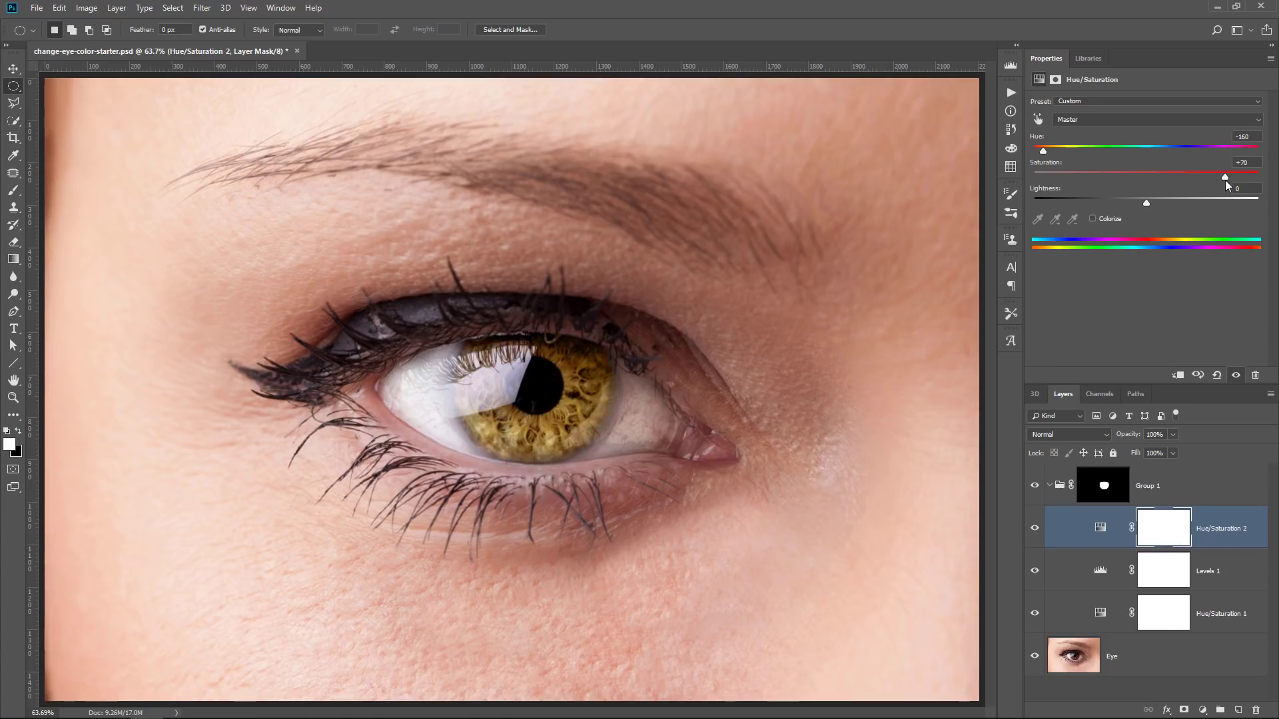
pyautogui.click(1164, 538)
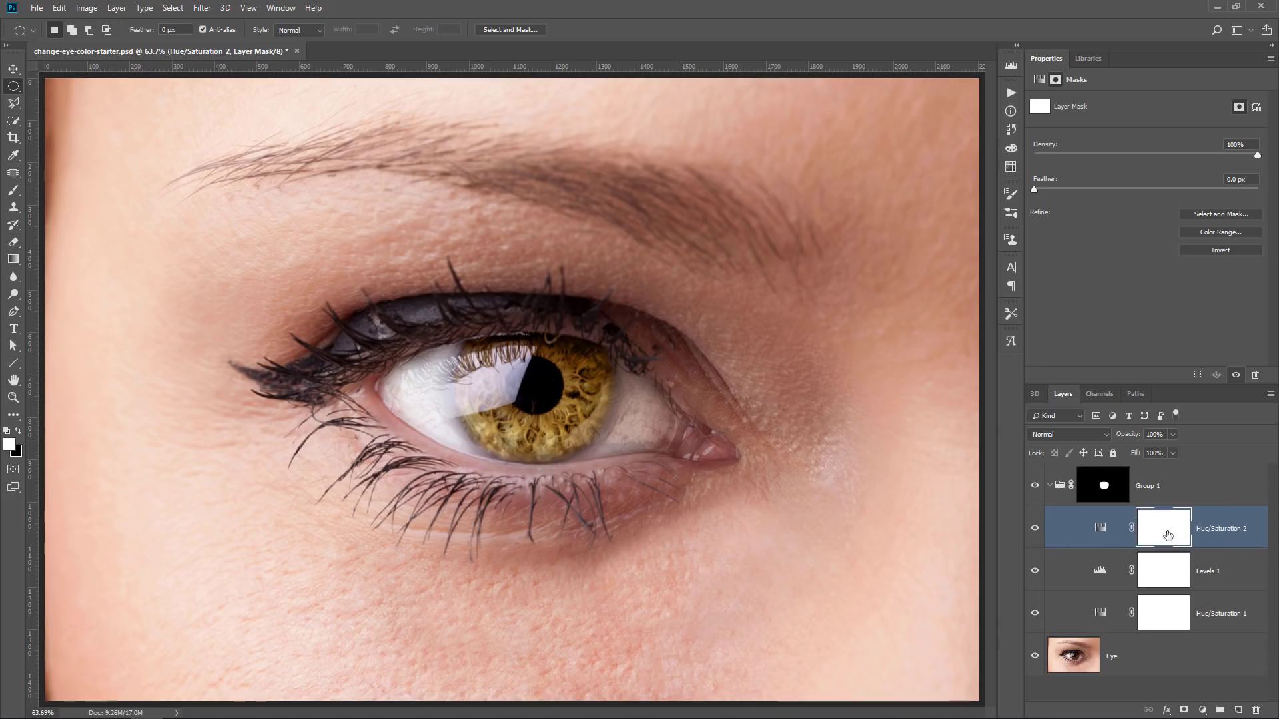
pyautogui.click(1217, 251)
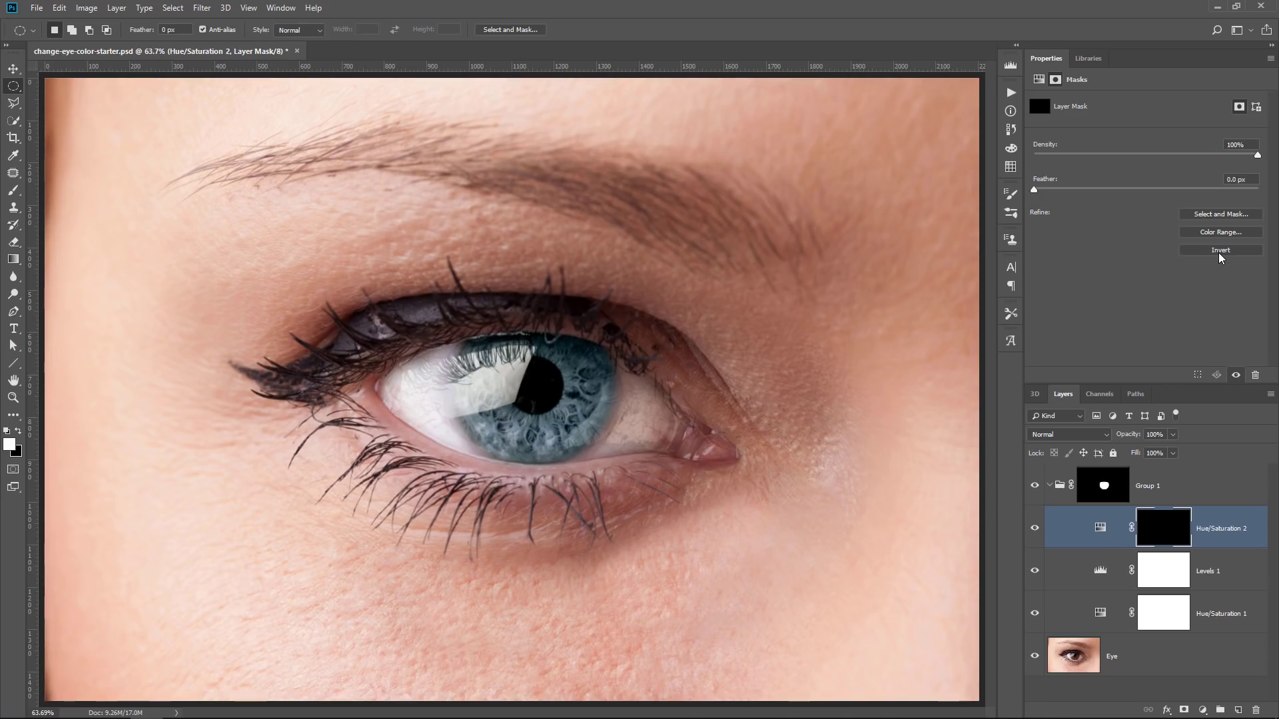
# Paint white around the pupil on the Hue/Saturation 2 mask with an enlarged brush.
pyautogui.click(14, 190)
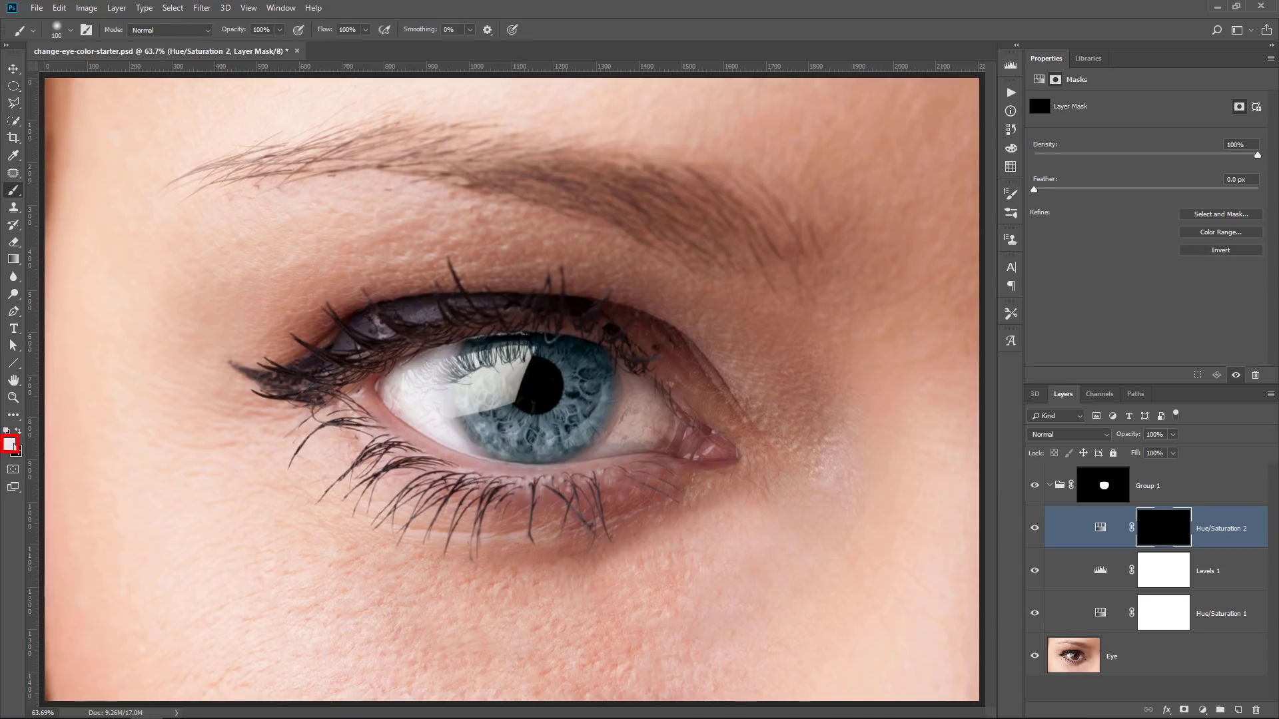
pyautogui.press('d')
pyautogui.moveTo(488, 382); pyautogui.dragTo(534, 385)
pyautogui.press(']')
pyautogui.press(']')
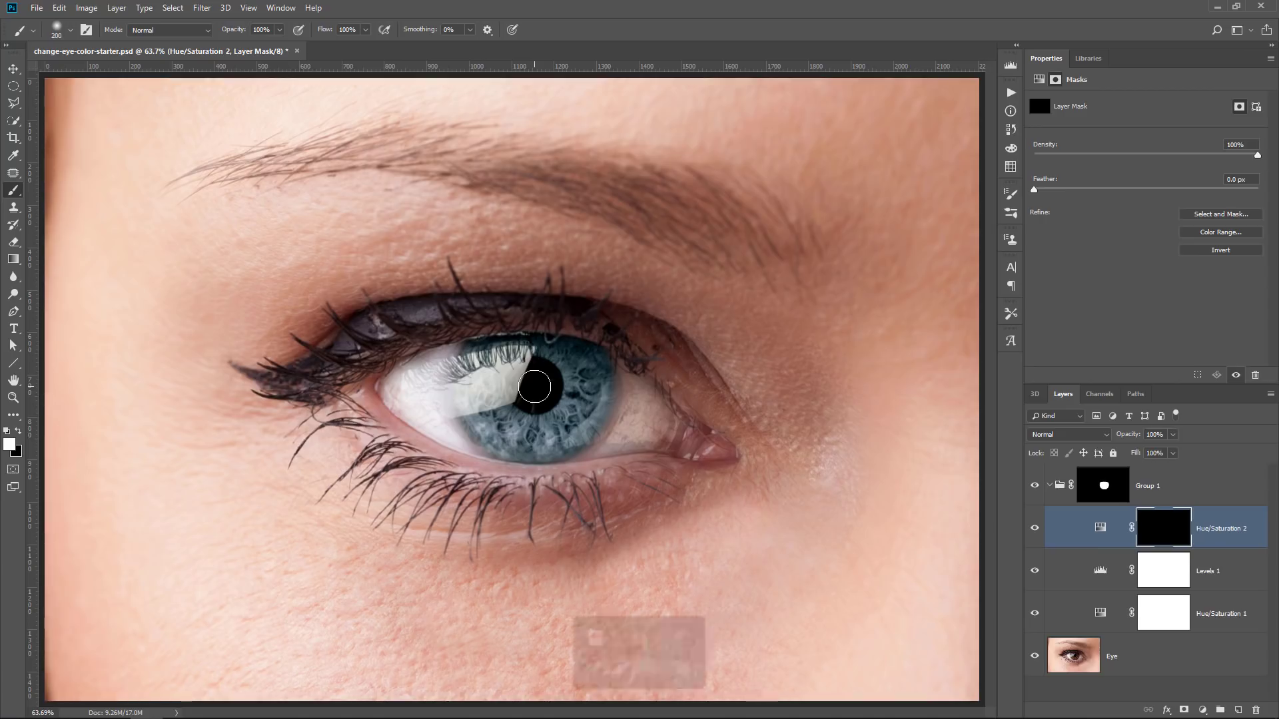
pyautogui.press(']')
pyautogui.press(']')
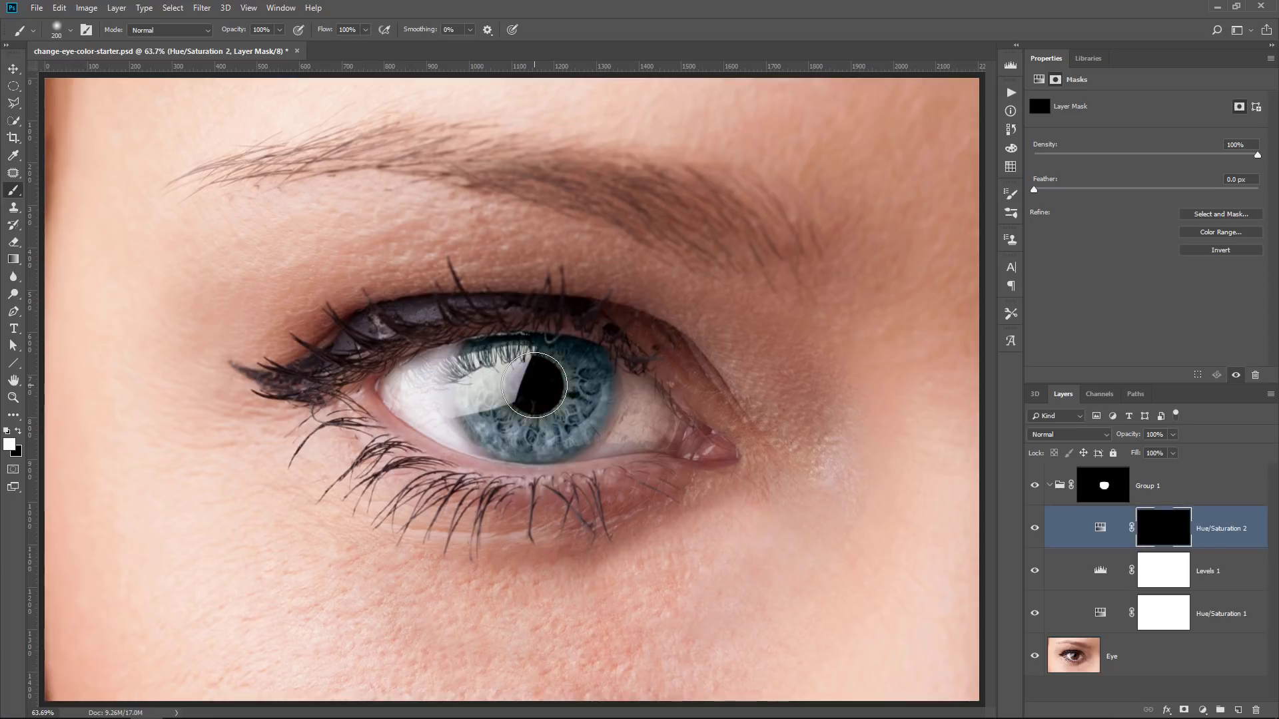
pyautogui.click(537, 386)
pyautogui.click(1049, 486)
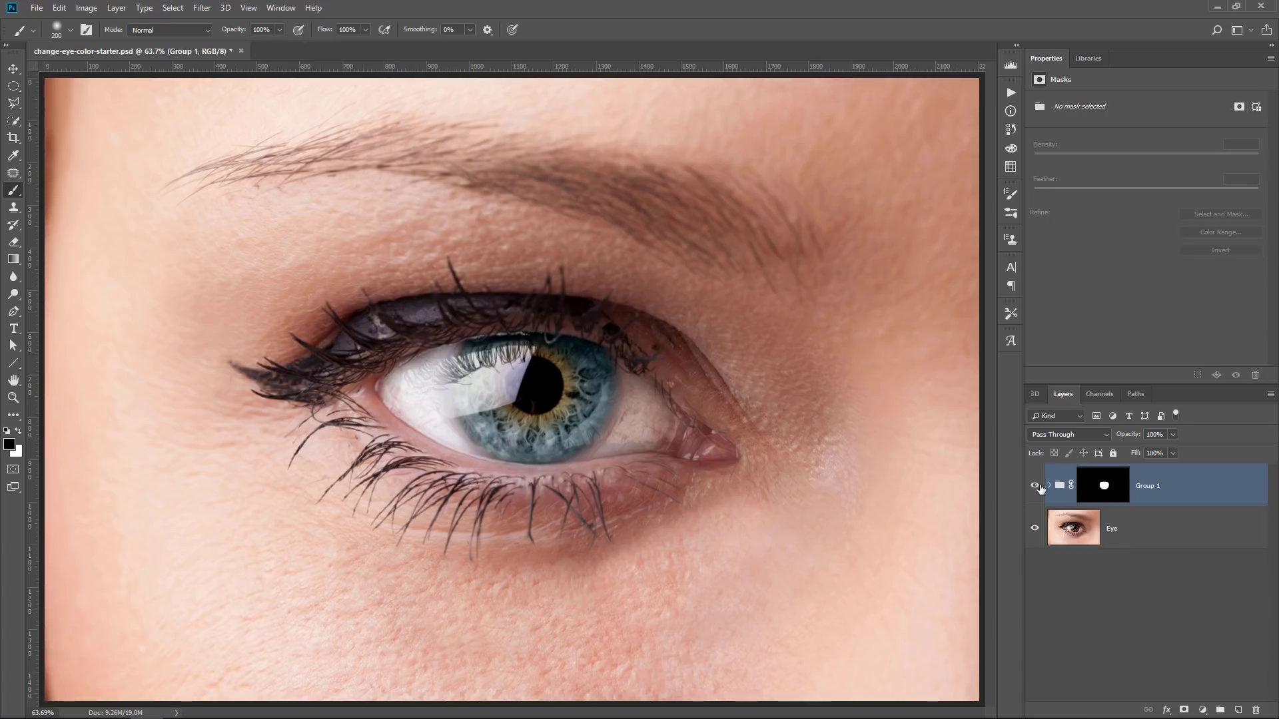
pyautogui.click(1036, 485)
pyautogui.click(1035, 487)
pyautogui.click(1035, 487)
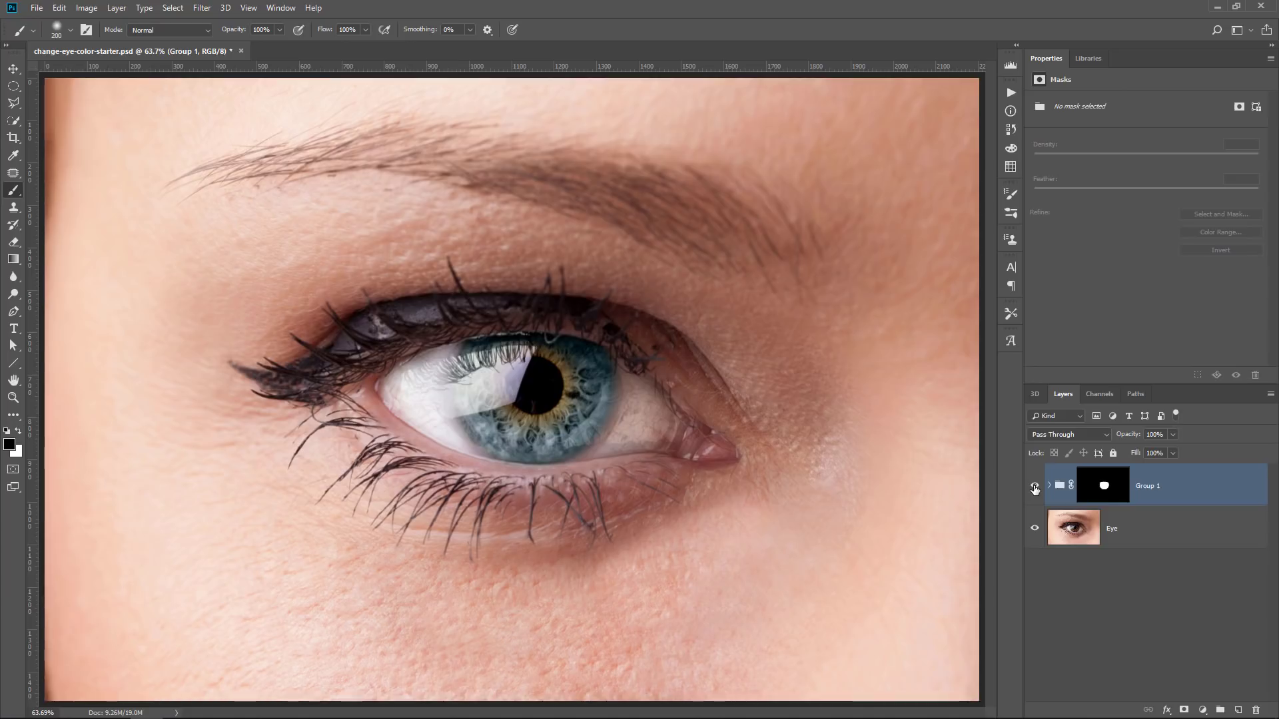